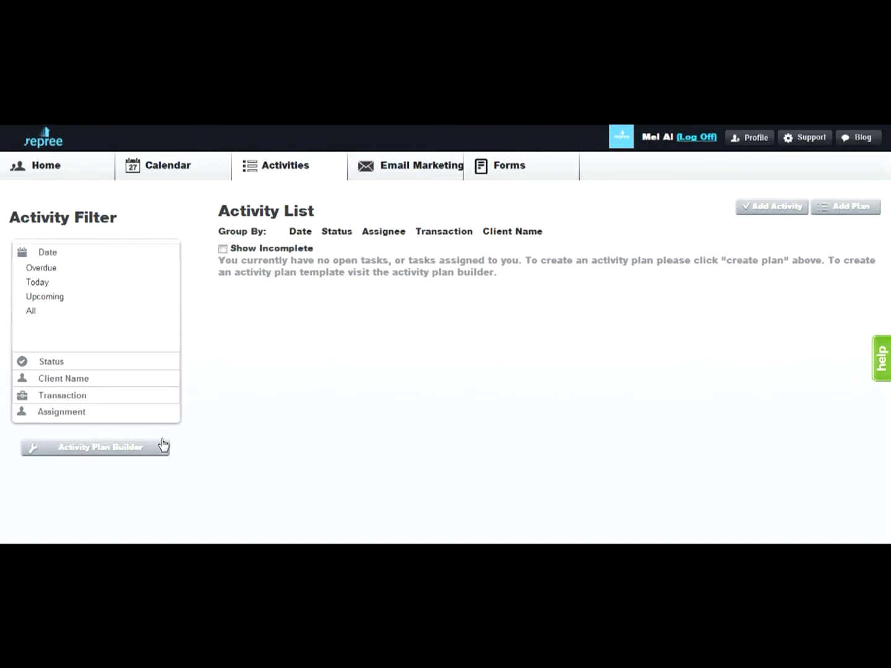
# Step: Open the Activity Plan Builder from the Activities tab
pyautogui.click(93, 449)
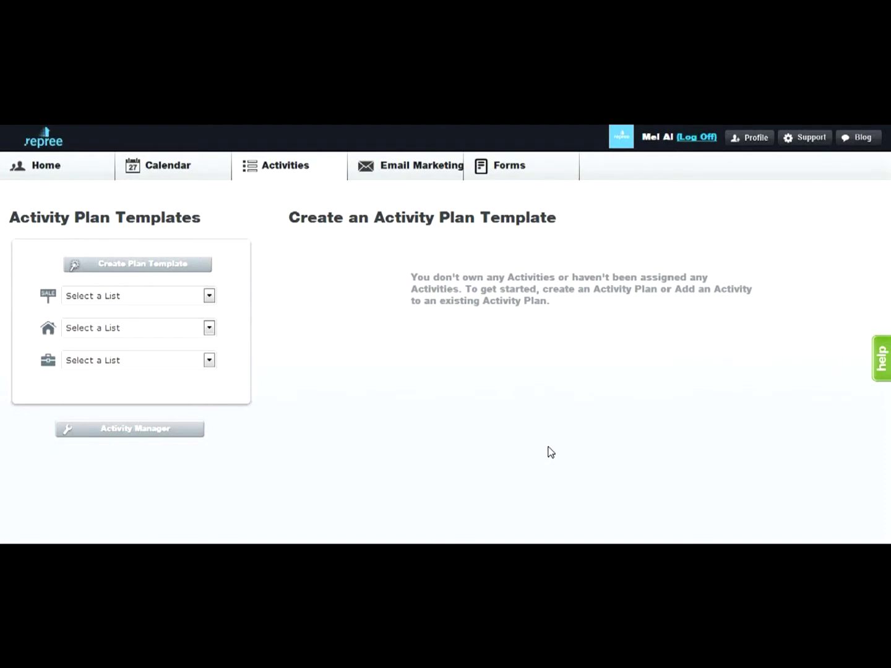
# Step: Start a new activity plan template in the Create Plan dialog
pyautogui.click(167, 268)
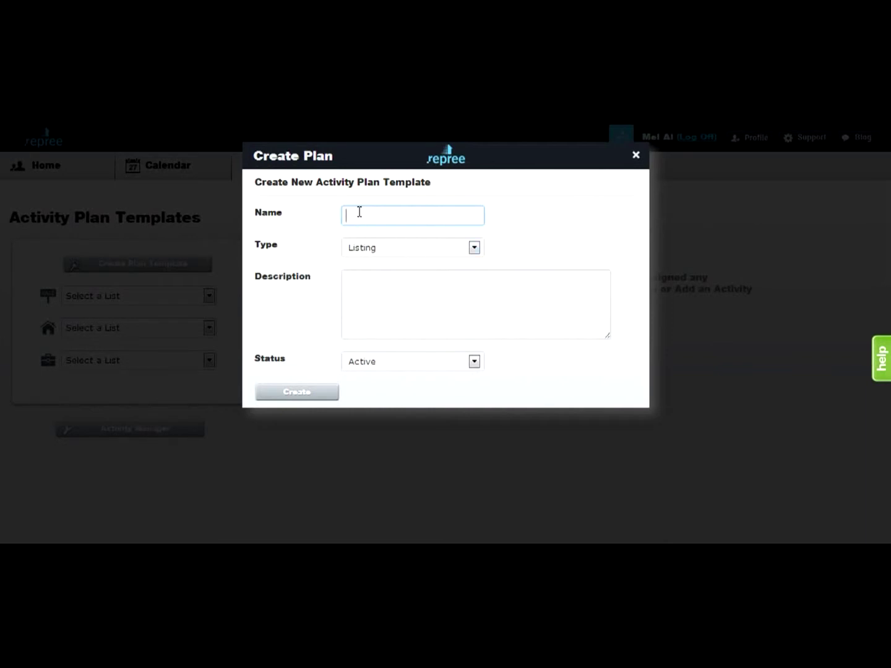
pyautogui.write('Introd')
pyautogui.write('uction')
# Step: Create the Introduction template with type Marketing, 'Description Here' description and Active status
pyautogui.press('Tab')
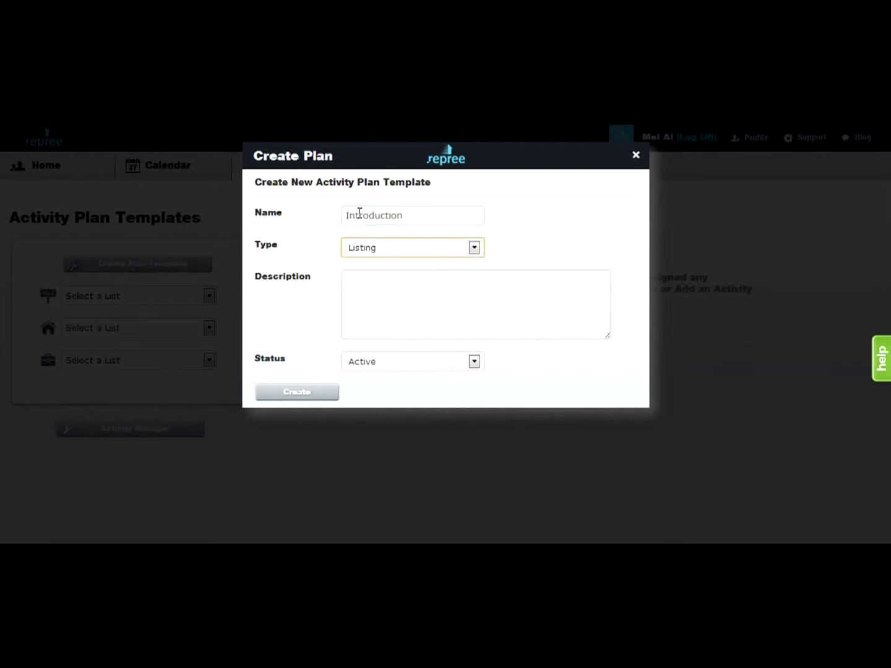
pyautogui.press('Down')
pyautogui.press('Down')
pyautogui.press('Up')
pyautogui.press('Up')
pyautogui.press('Down')
pyautogui.press('Down')
pyautogui.press('Tab')
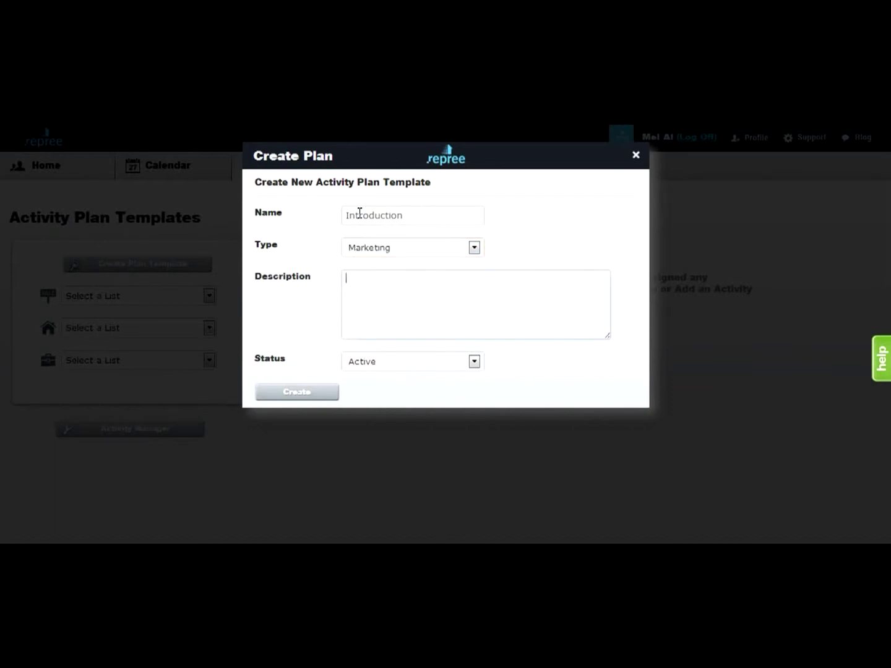
pyautogui.write('D')
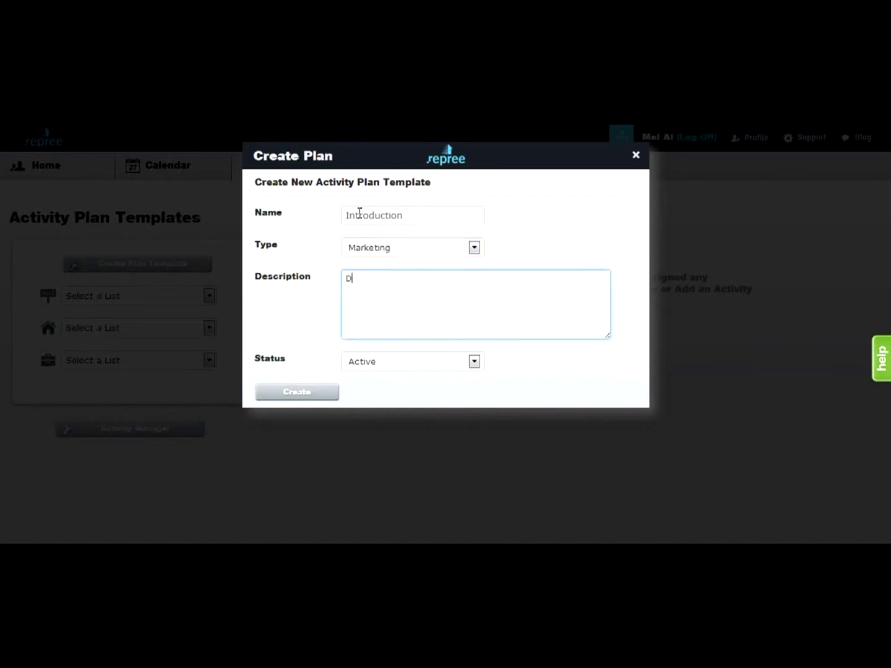
pyautogui.write('escription')
pyautogui.write(' Here')
pyautogui.click(441, 365)
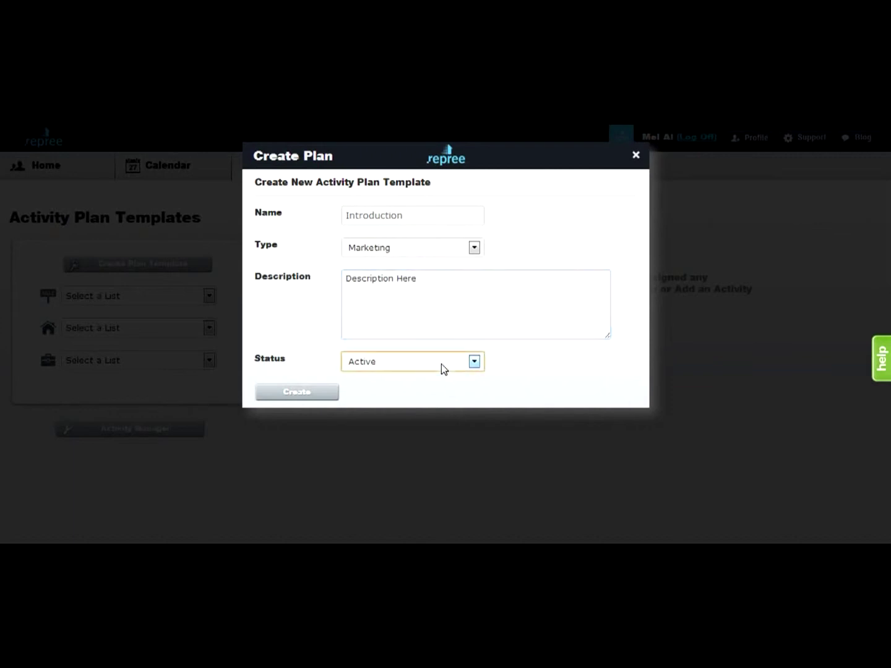
pyautogui.click(286, 396)
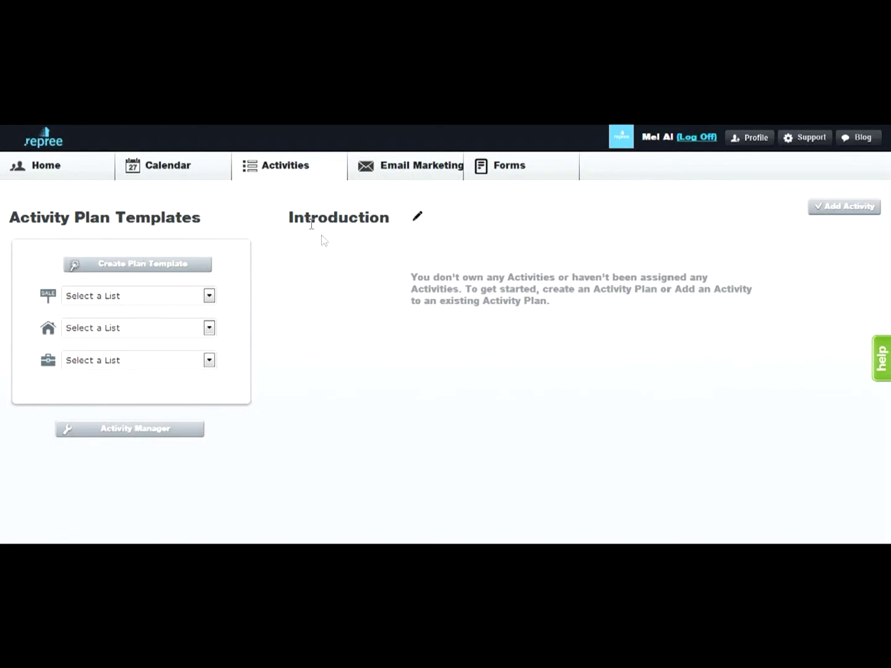
# Step: Begin adding a new activity to the Introduction template
pyautogui.click(855, 208)
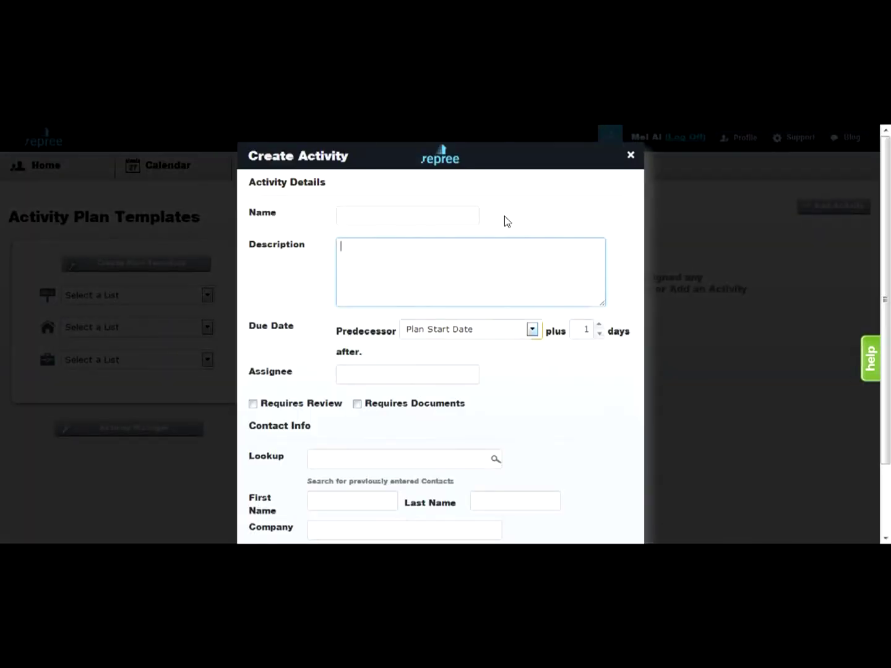
# Step: Add 'Introduce Each Other' with description, assignee, Requires Documents and a looked-up contact
pyautogui.click(461, 218)
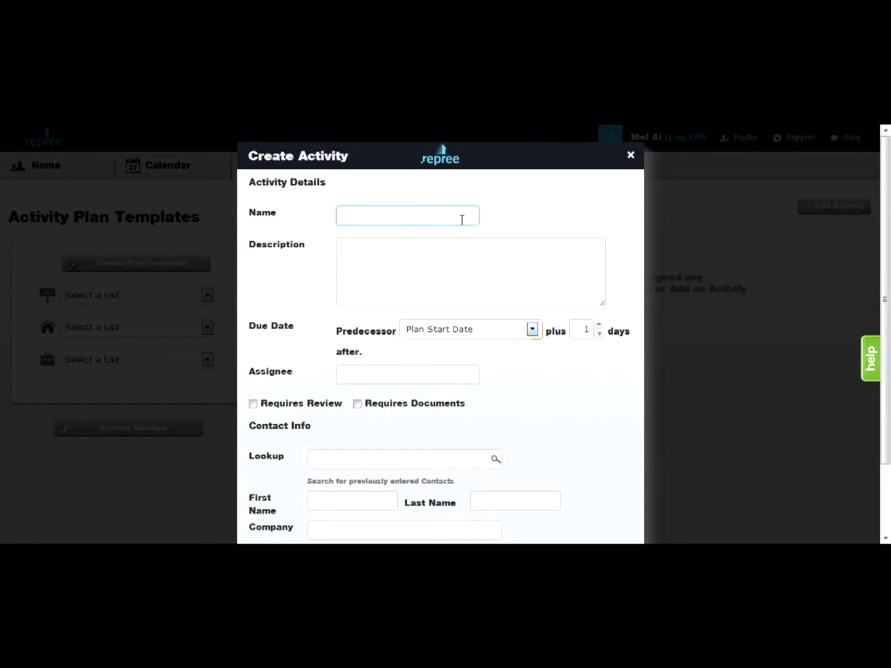
pyautogui.click(457, 265)
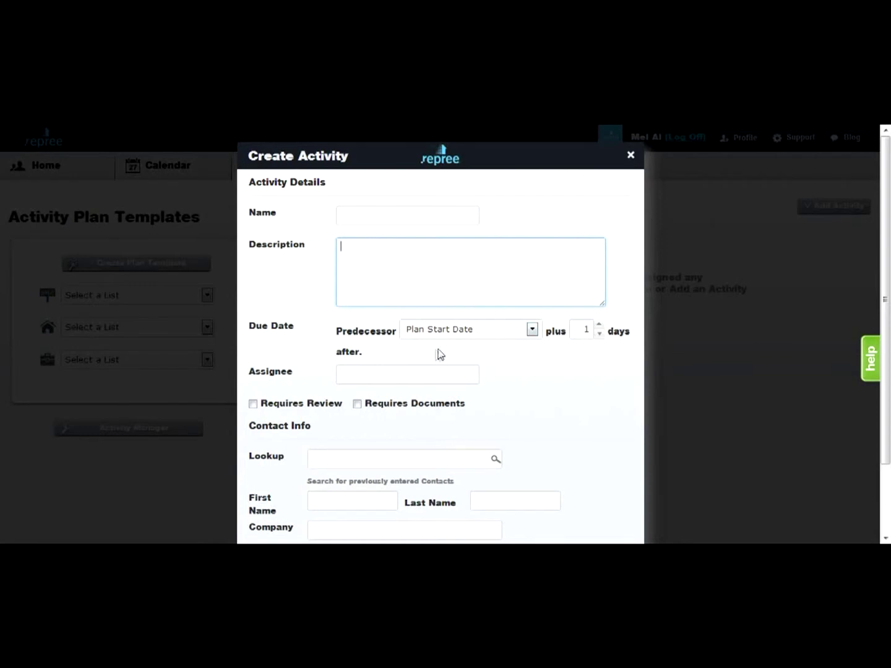
pyautogui.click(370, 374)
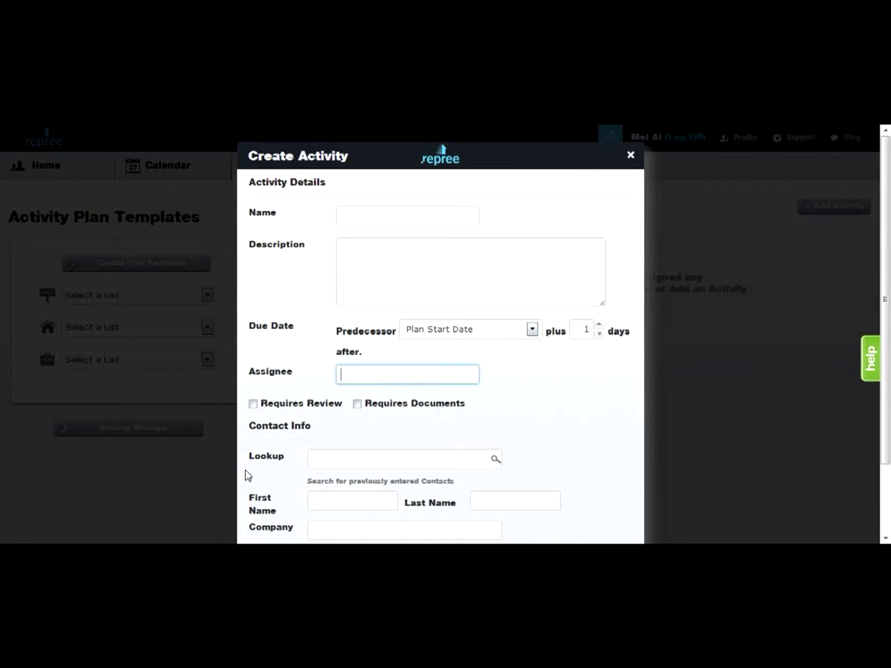
pyautogui.scroll(-2, 407, 413)
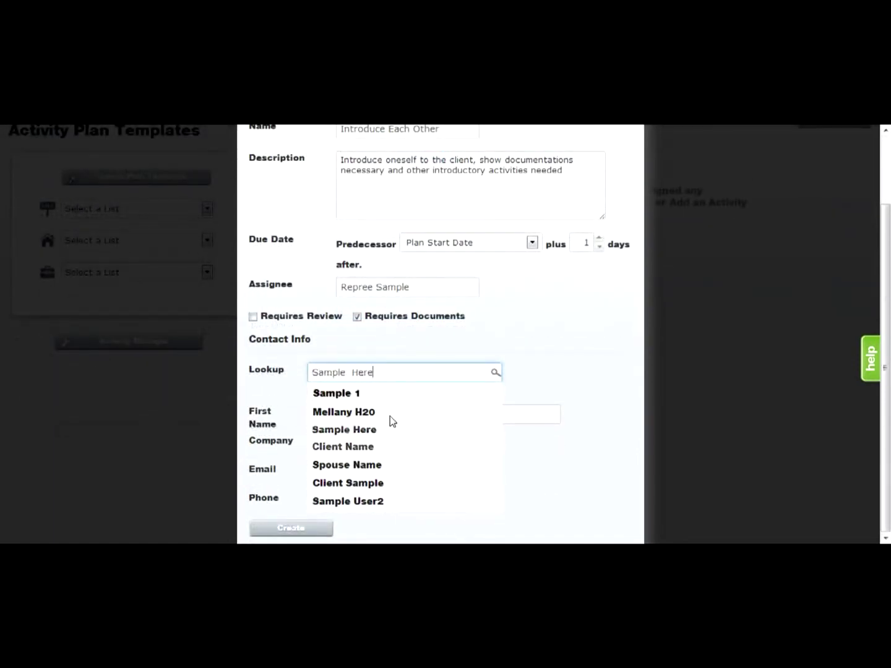
pyautogui.click(390, 414)
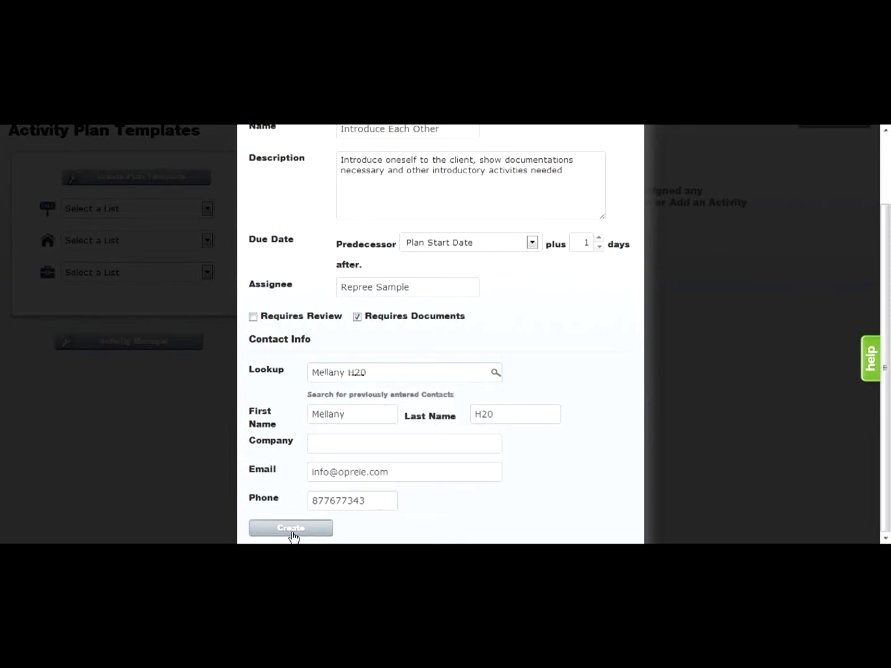
pyautogui.click(293, 531)
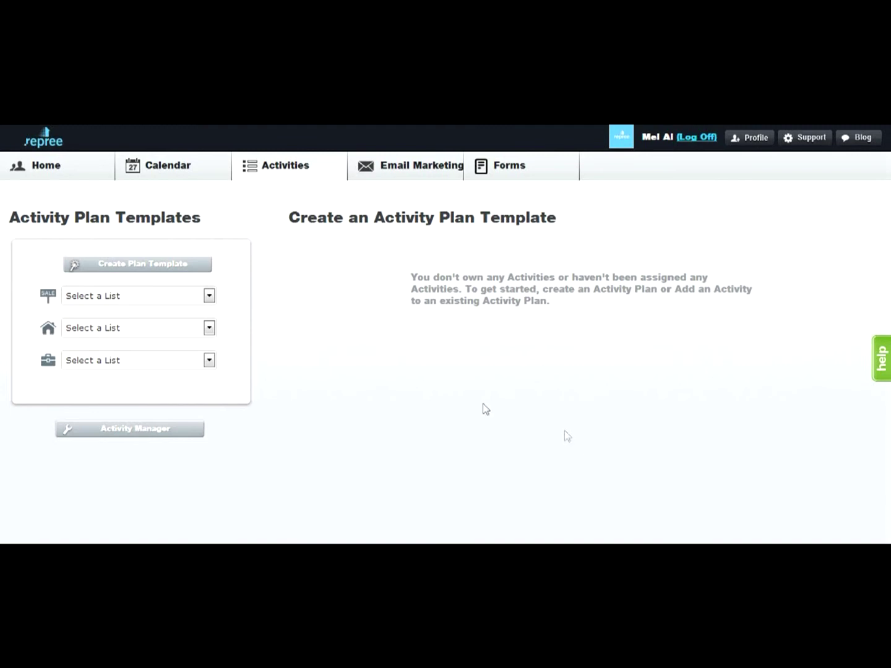
# Step: Load the Introduction template and edit the Introduce Each Other activity's description
pyautogui.click(201, 361)
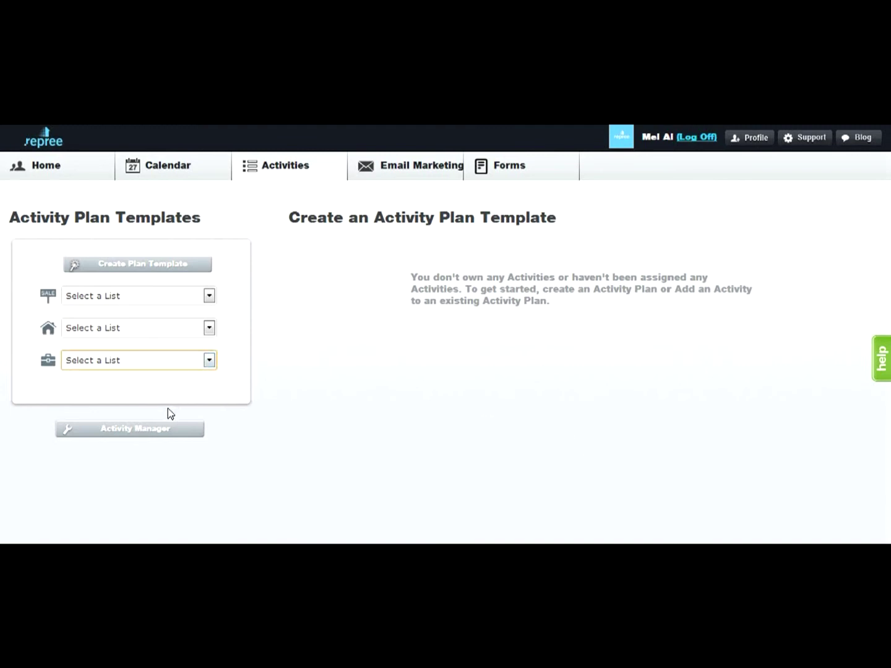
pyautogui.click(167, 410)
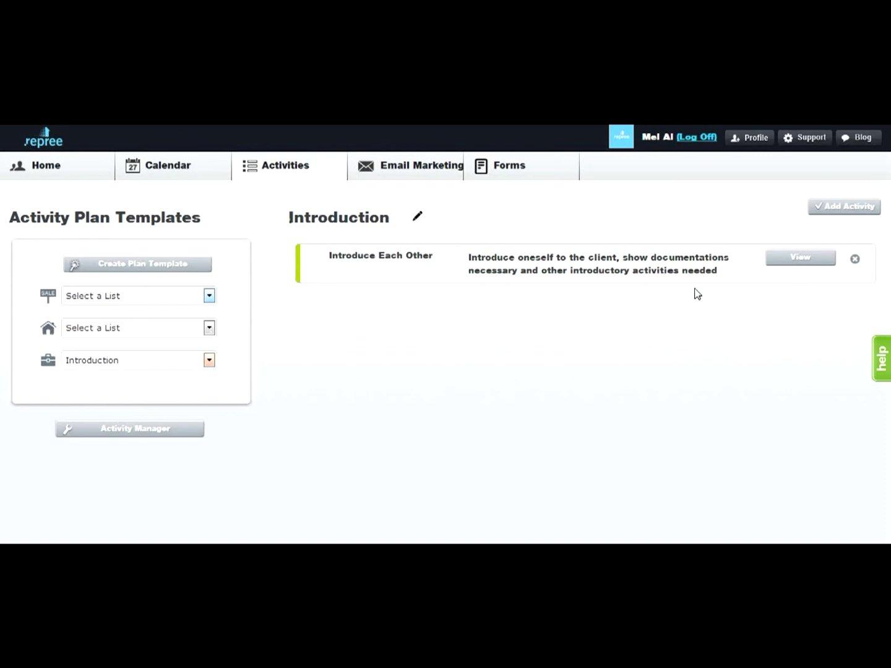
pyautogui.click(797, 258)
pyautogui.scroll(-3, 498, 334)
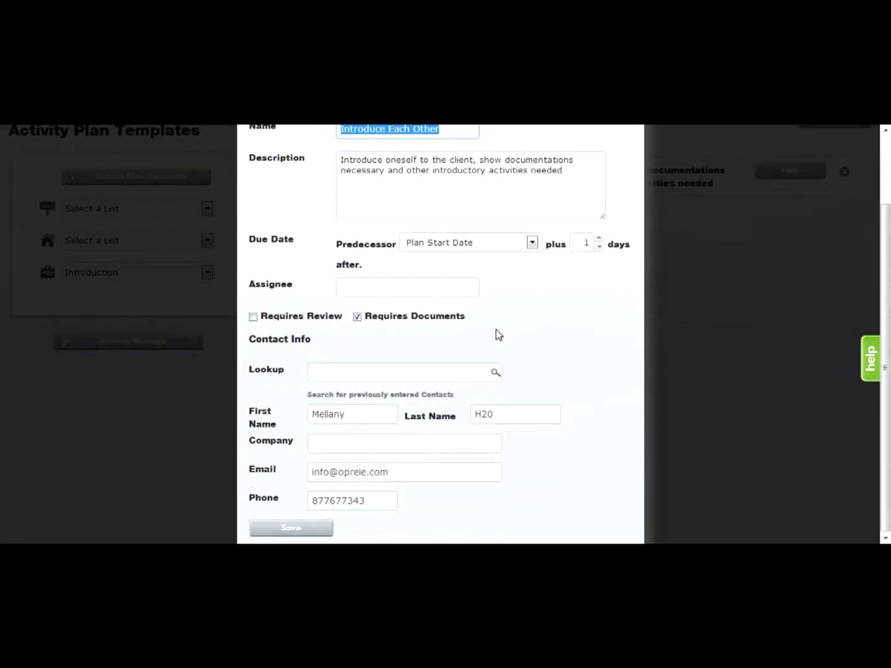
pyautogui.click(486, 170)
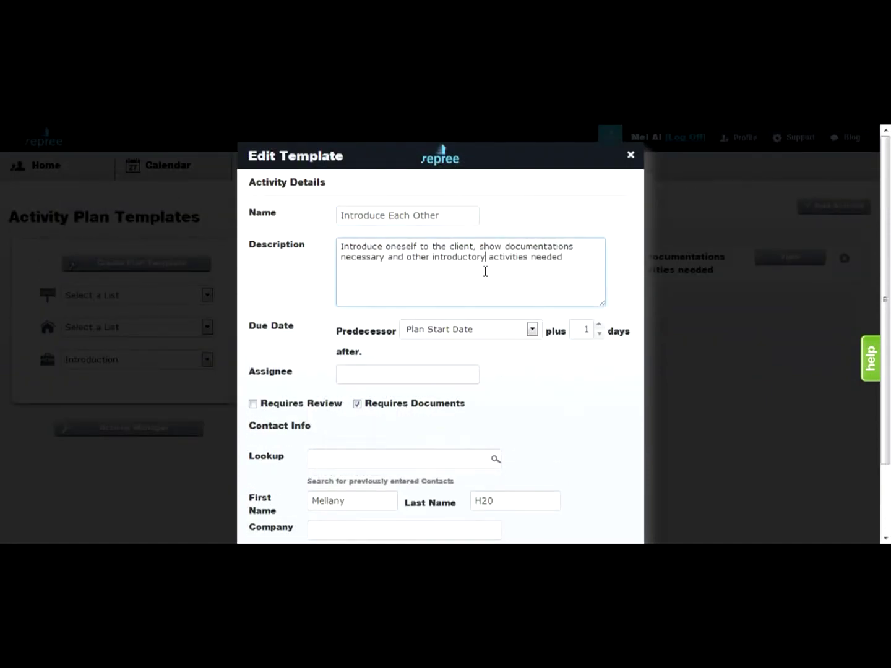